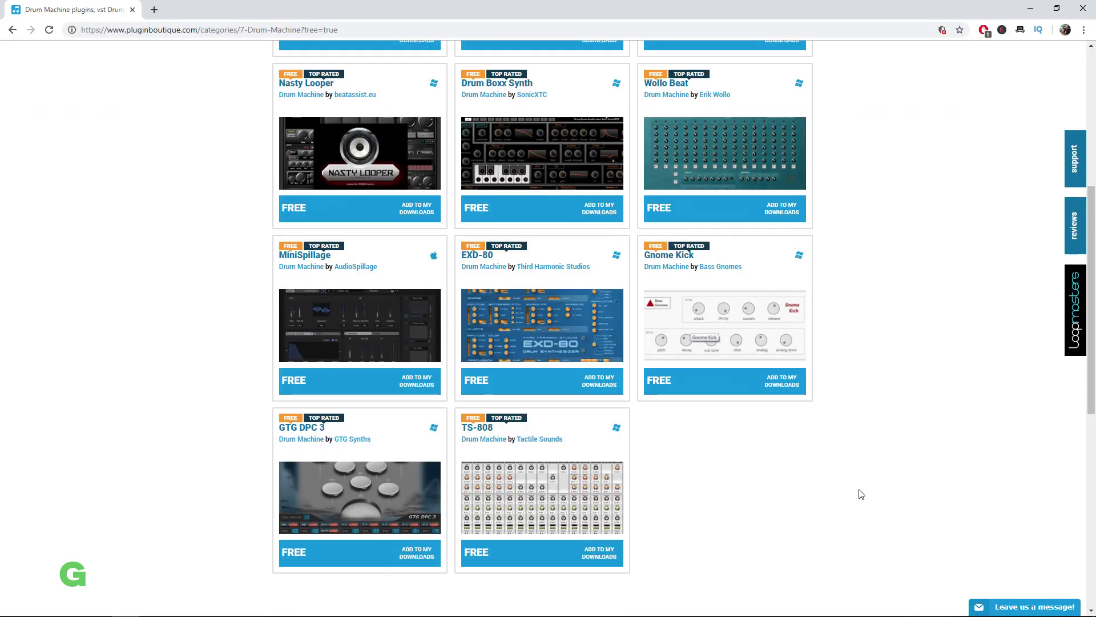
Scroll back up the Plugin Boutique free drum machines listing.
{"action": "scroll", "coordinate": [861, 494], "scroll_direction": "up", "scroll_amount": 6}
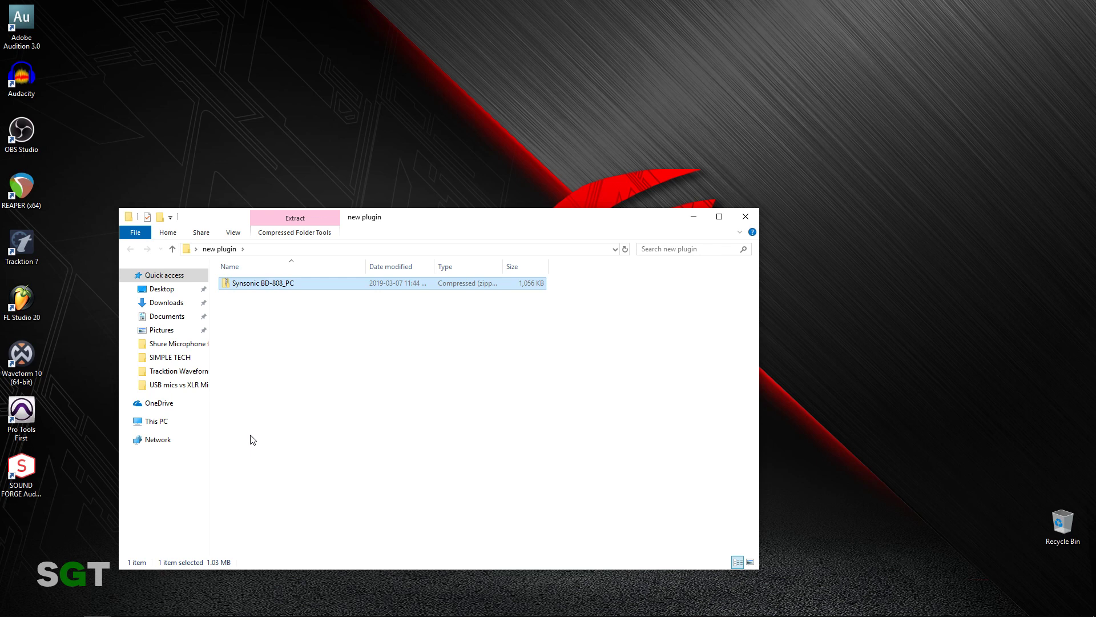
Extract the BD-808 zip into the folder and launch Synsonic BD-808 Installer64Bit.
{"action": "right_click", "coordinate": [228, 286]}
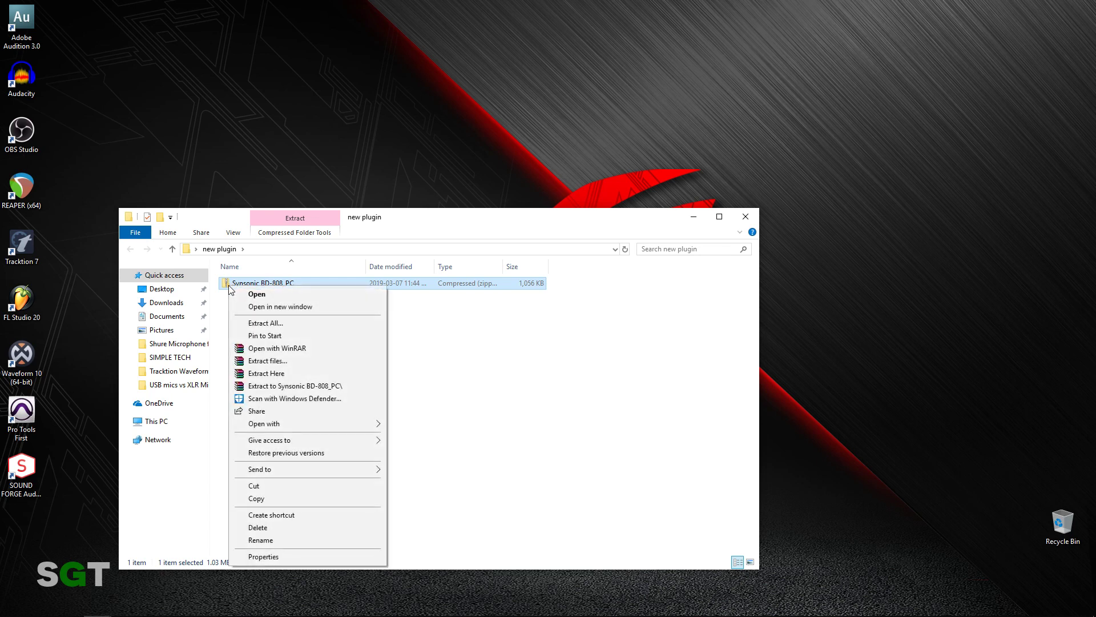
{"action": "left_click", "coordinate": [301, 374]}
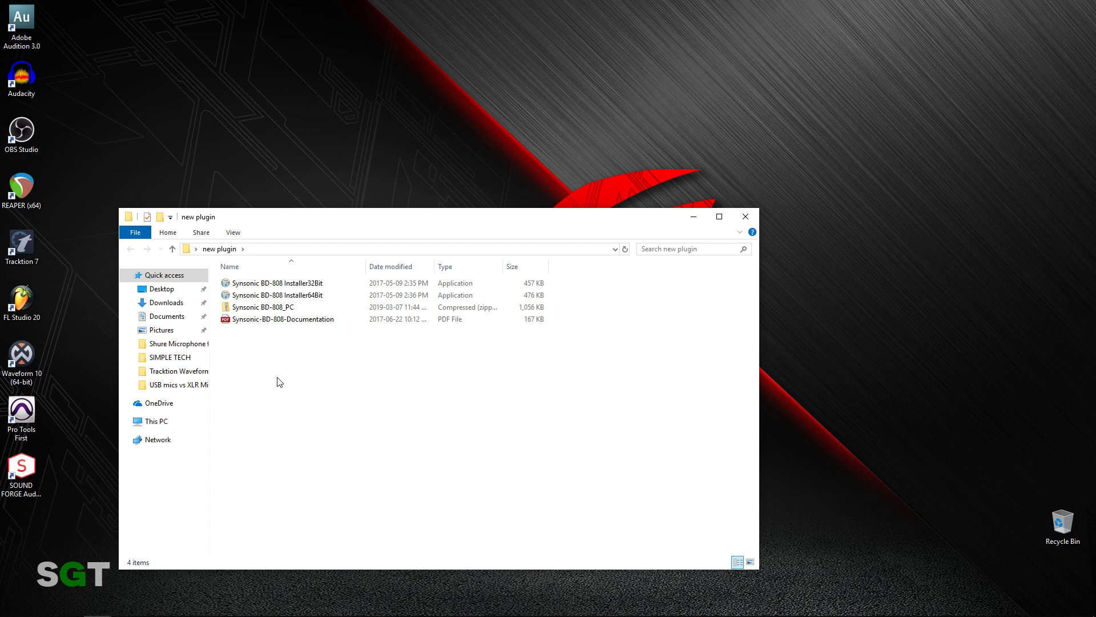
{"action": "double_click", "coordinate": [303, 295]}
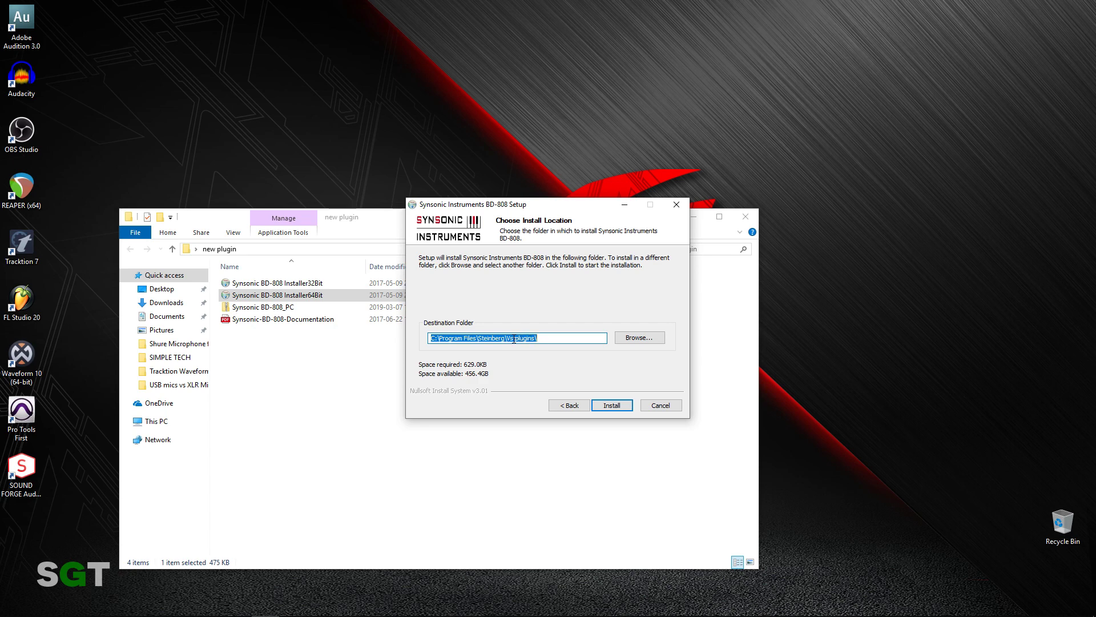
Install BD-808 into C:\Program Files\Steinberg\Vstplugins, then close the completed installer.
{"action": "left_click", "coordinate": [614, 407]}
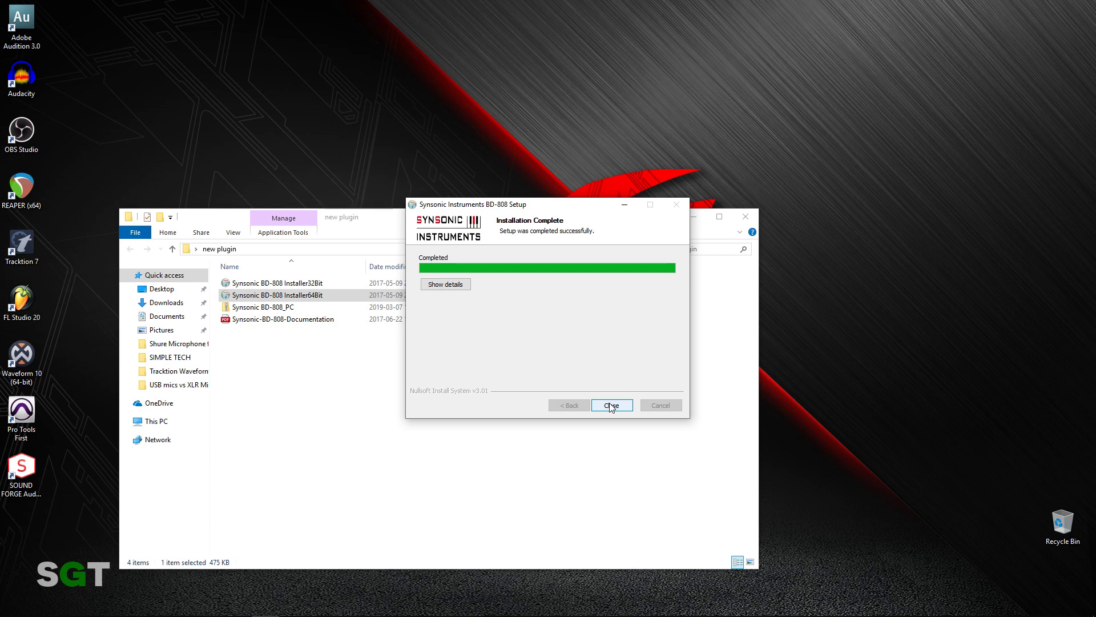
{"action": "left_click", "coordinate": [610, 407]}
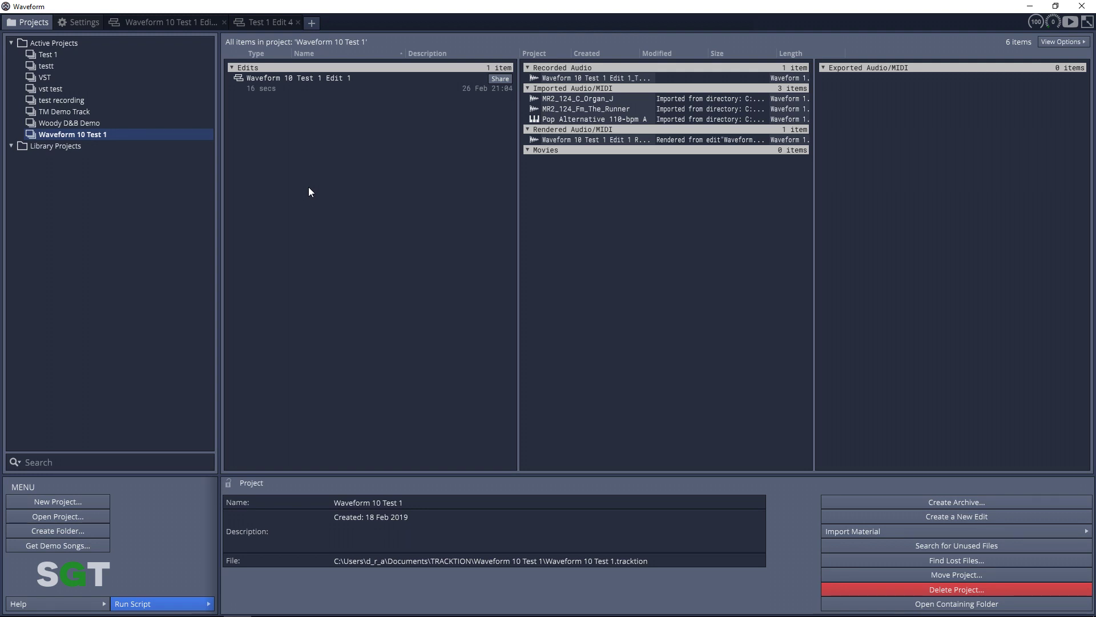
From Settings > Plugins > Scanning and Sorting, start a scan for new or updated VST plug-ins.
{"action": "left_click", "coordinate": [71, 22]}
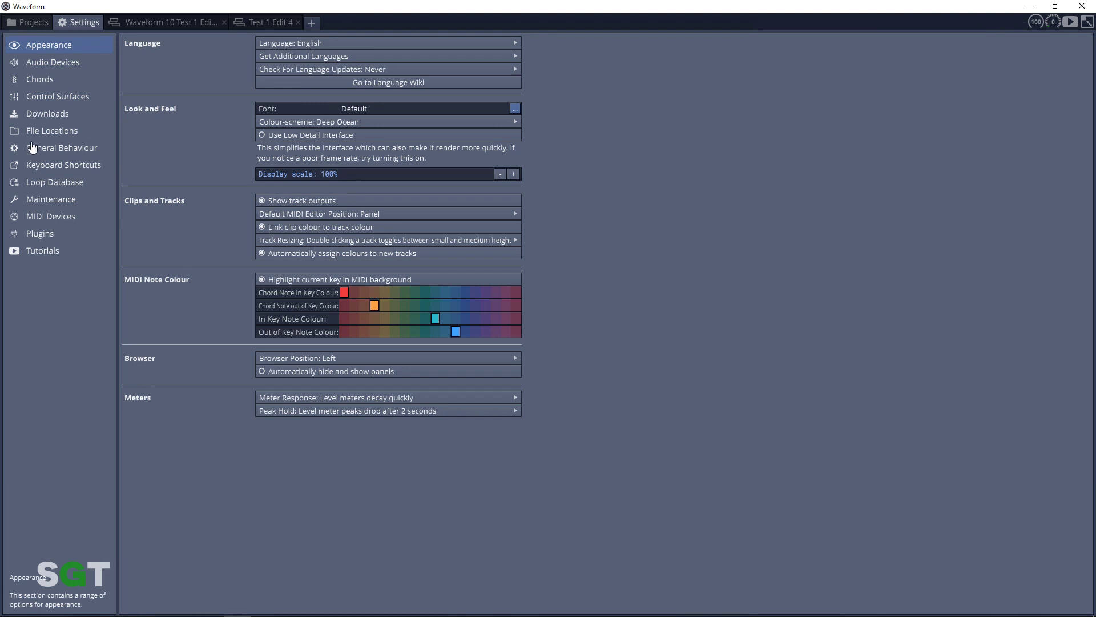
{"action": "left_click", "coordinate": [40, 235]}
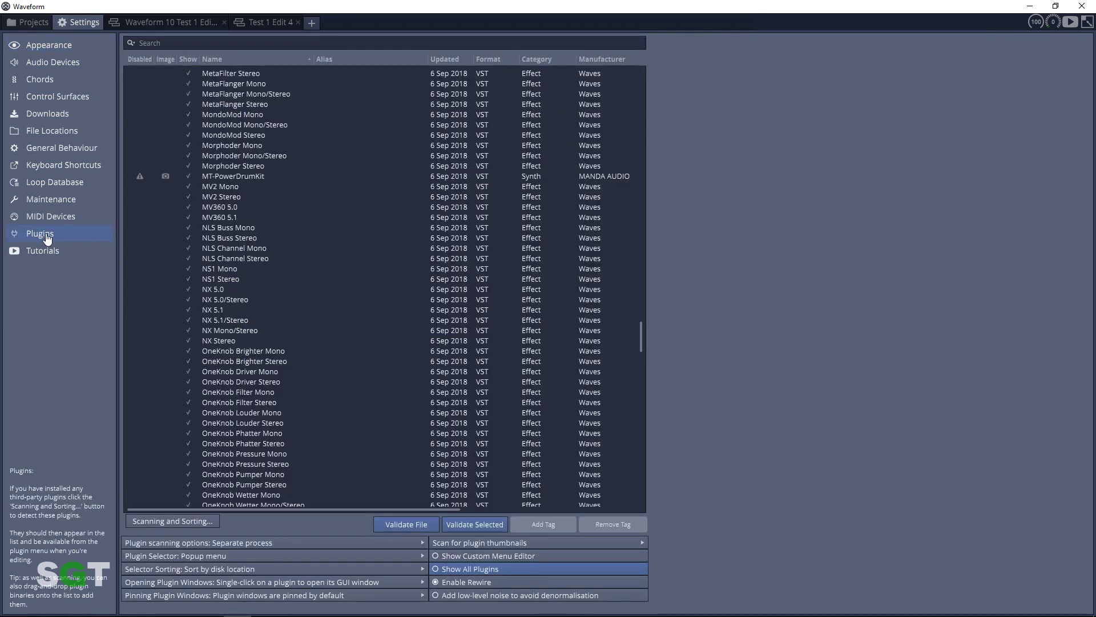
{"action": "left_click", "coordinate": [188, 522]}
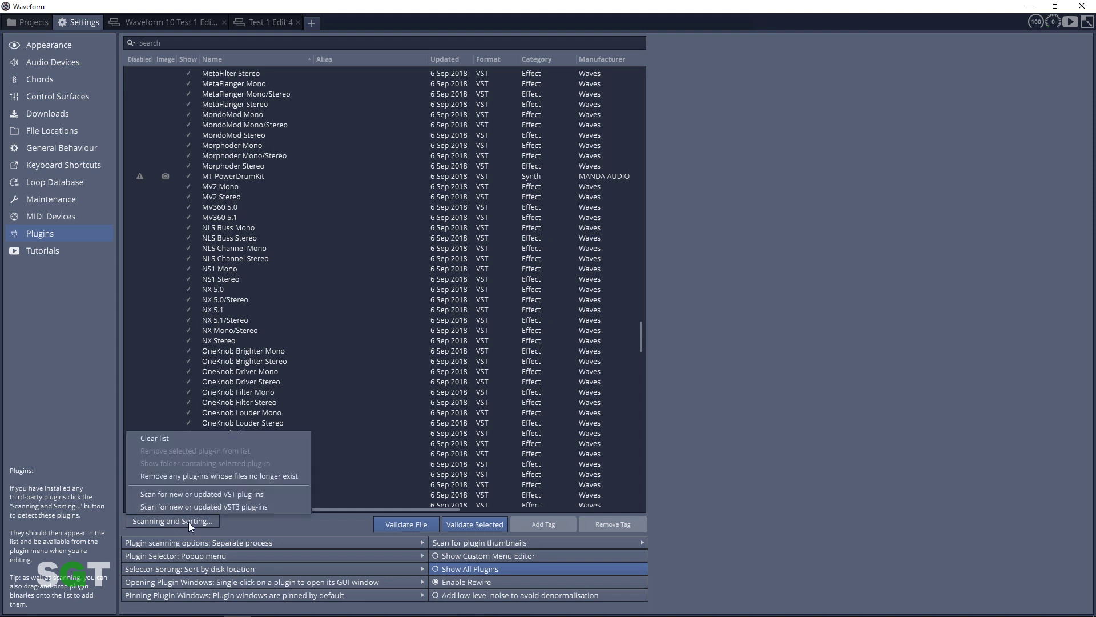
{"action": "left_click", "coordinate": [247, 494]}
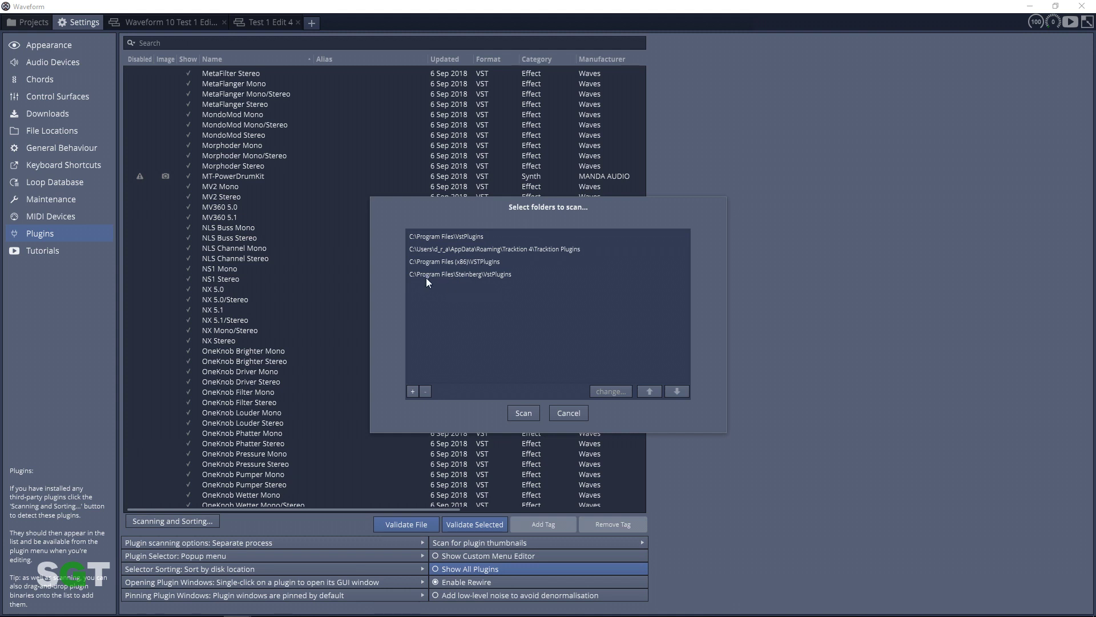
{"action": "left_click", "coordinate": [413, 391]}
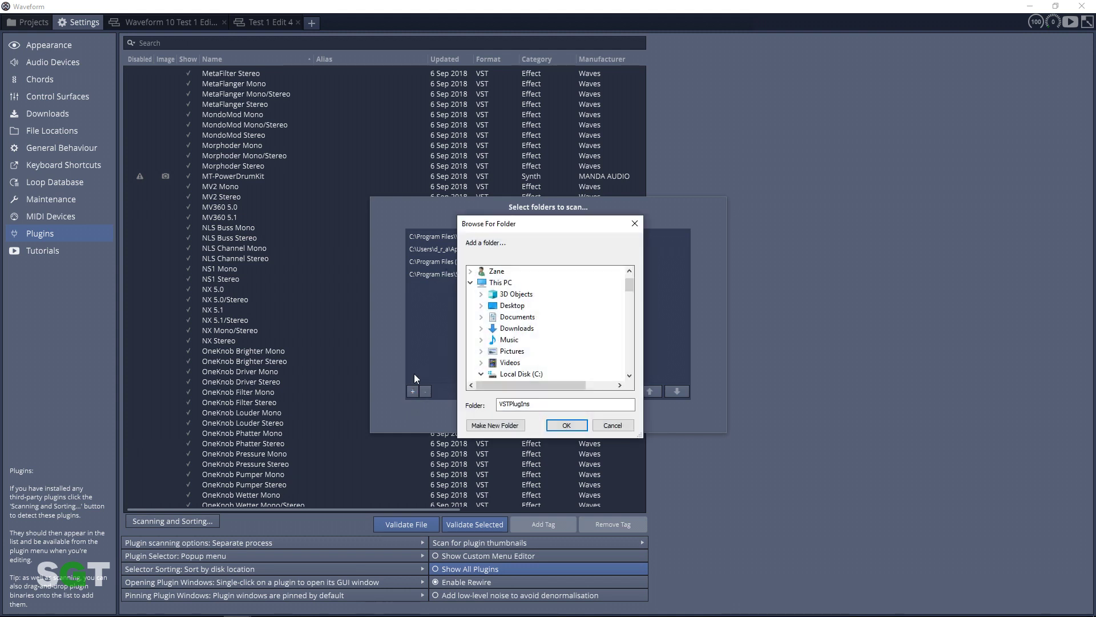
{"action": "left_click_drag", "start_coordinate": [506, 224], "coordinate": [604, 217]}
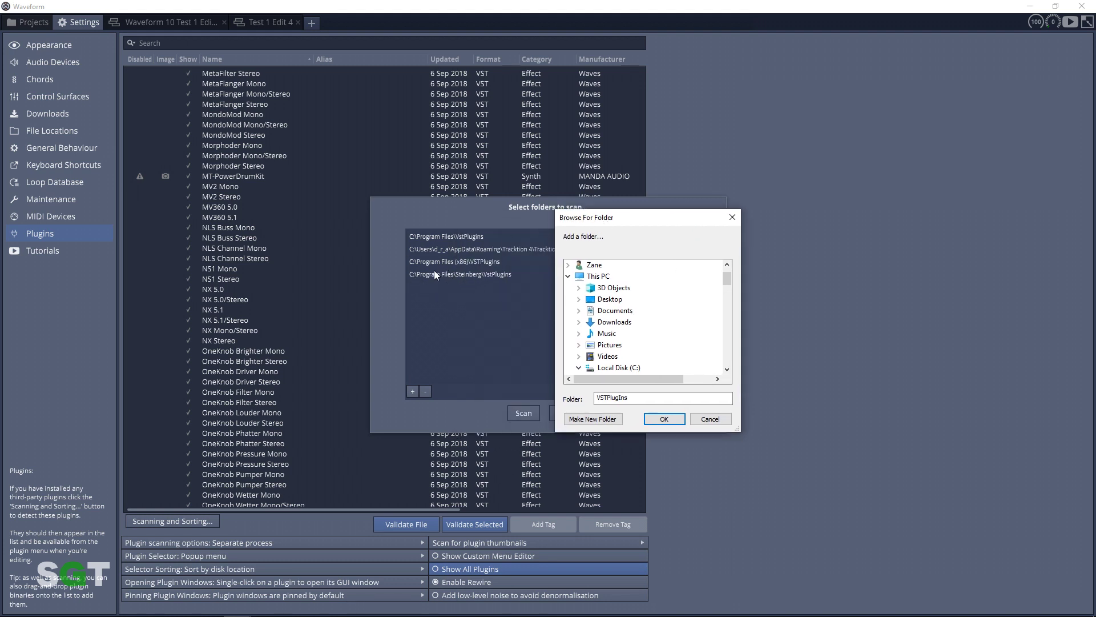
{"action": "left_click", "coordinate": [619, 368]}
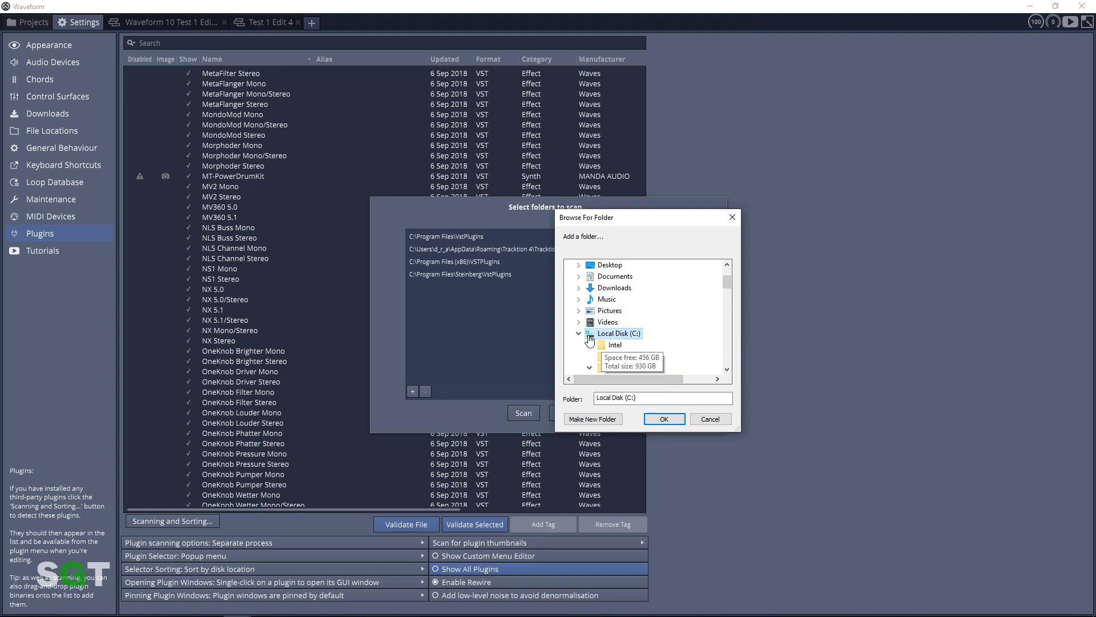
{"action": "left_click", "coordinate": [628, 335]}
{"action": "scroll", "coordinate": [628, 337], "scroll_direction": "down", "scroll_amount": 6}
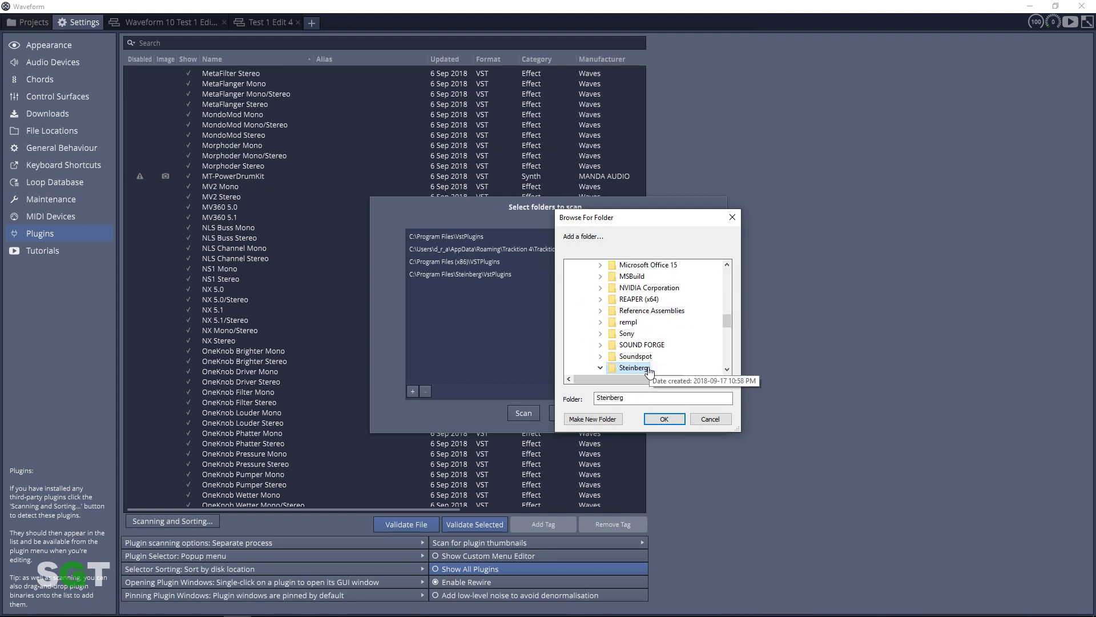
{"action": "left_click", "coordinate": [649, 361]}
{"action": "left_click", "coordinate": [644, 311]}
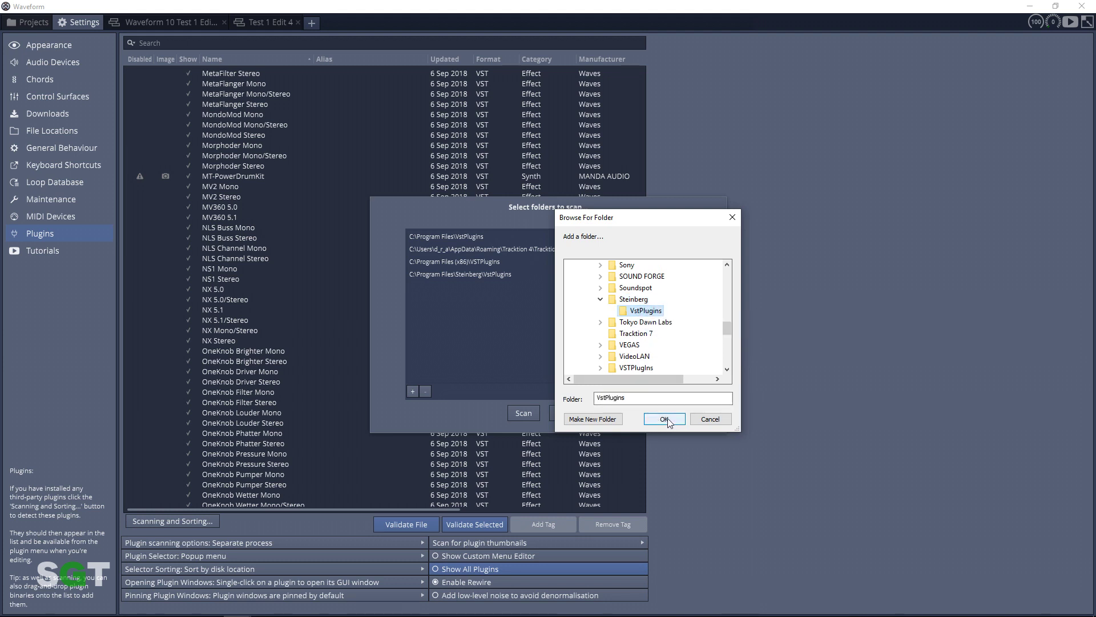
{"action": "left_click", "coordinate": [708, 419]}
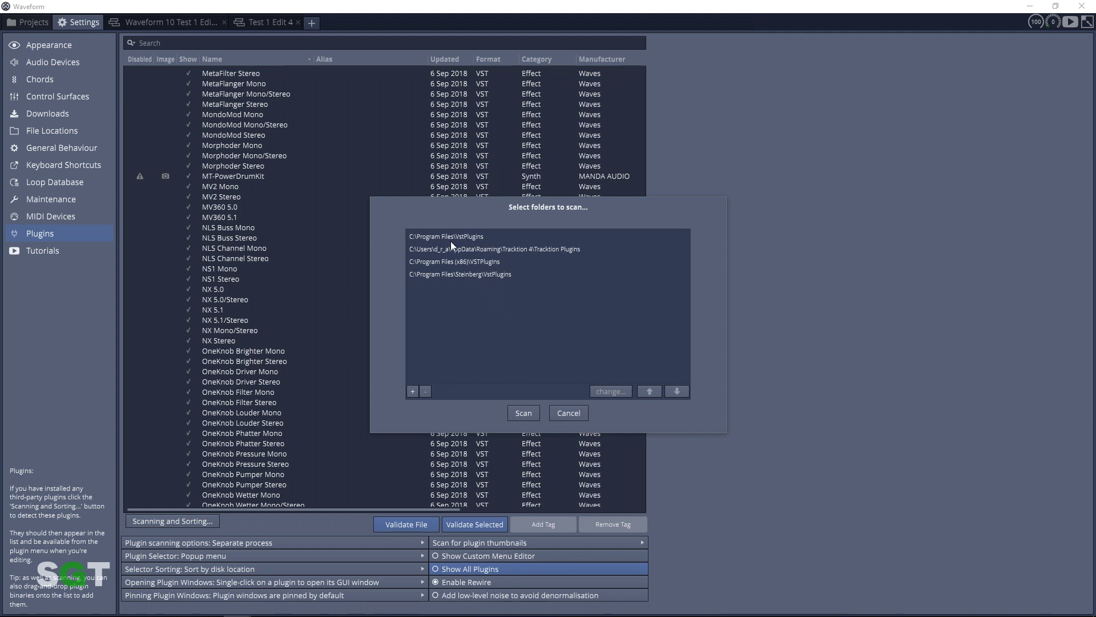
{"action": "left_click", "coordinate": [524, 414]}
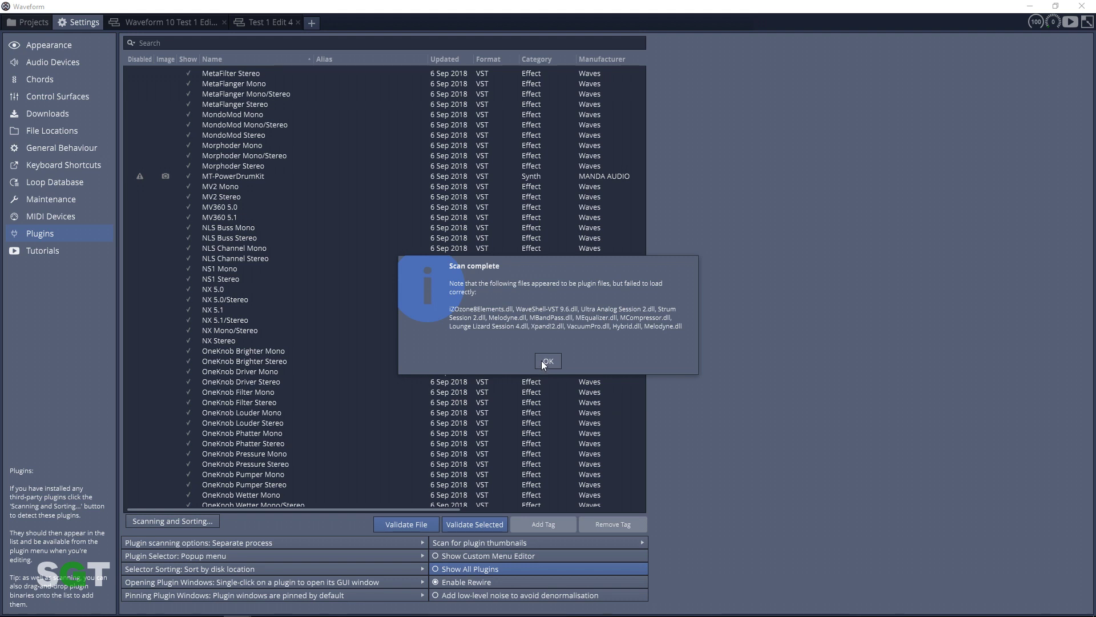
Dismiss the scan-complete notice and select the Synsonic BD-808 VST synth in the plugin list.
{"action": "left_click", "coordinate": [547, 362]}
{"action": "scroll", "coordinate": [287, 300], "scroll_direction": "down", "scroll_amount": 10}
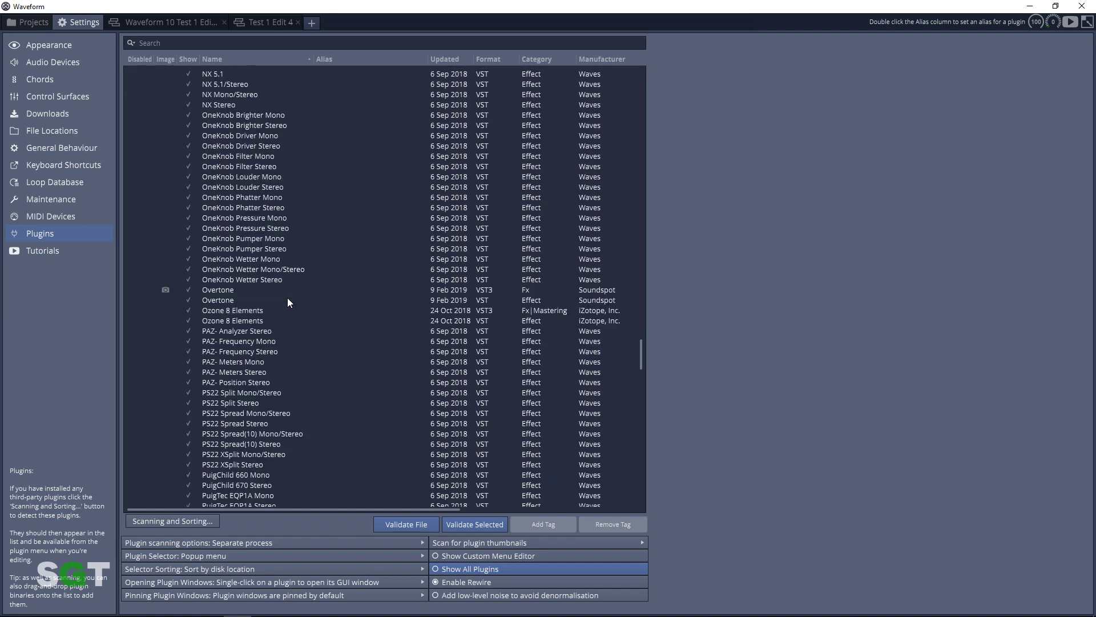
{"action": "scroll", "coordinate": [288, 299], "scroll_direction": "down", "scroll_amount": 3}
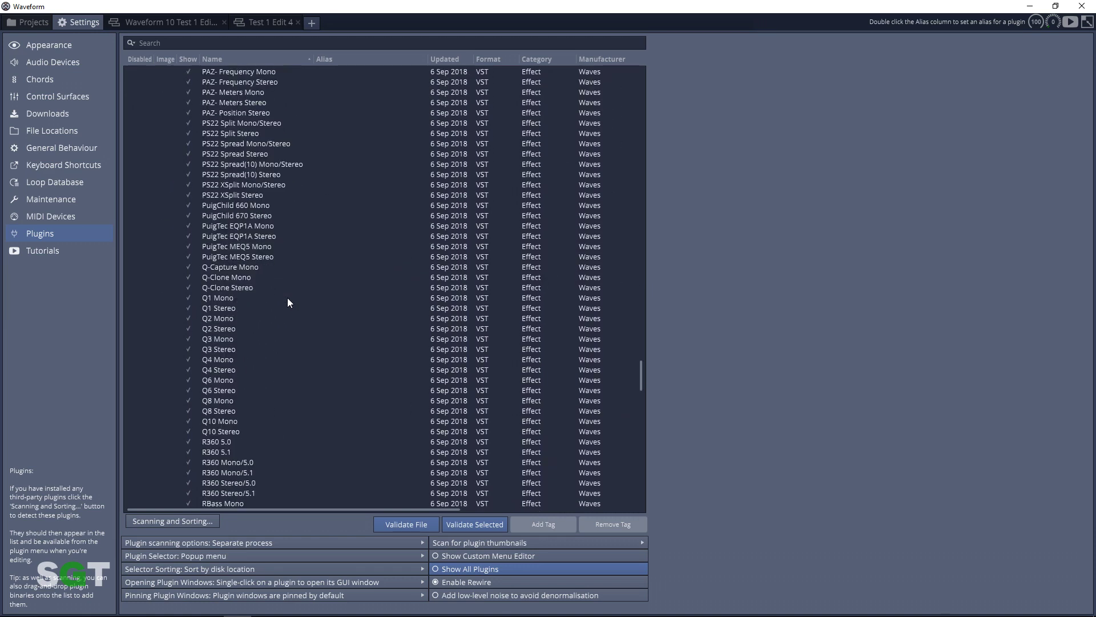
{"action": "scroll", "coordinate": [287, 297], "scroll_direction": "down", "scroll_amount": 12}
{"action": "scroll", "coordinate": [286, 297], "scroll_direction": "down", "scroll_amount": 15}
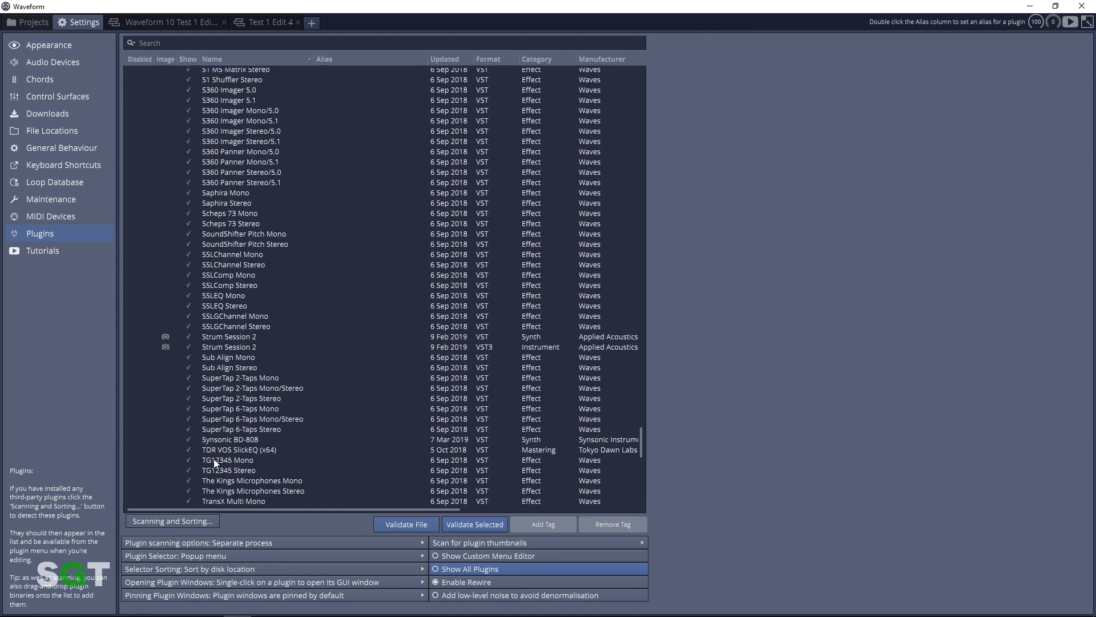
{"action": "left_click", "coordinate": [227, 440]}
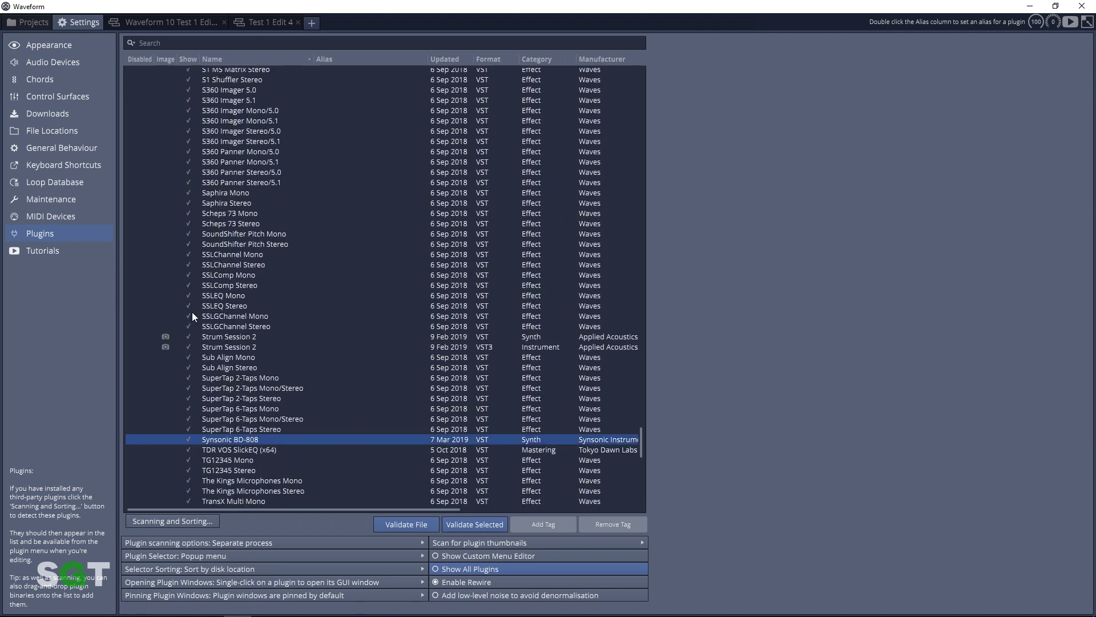
Create a new project and add Synsonic BD-808 from Steinberg/VstPlugins to Track 1's plugin slot.
{"action": "left_click", "coordinate": [312, 24]}
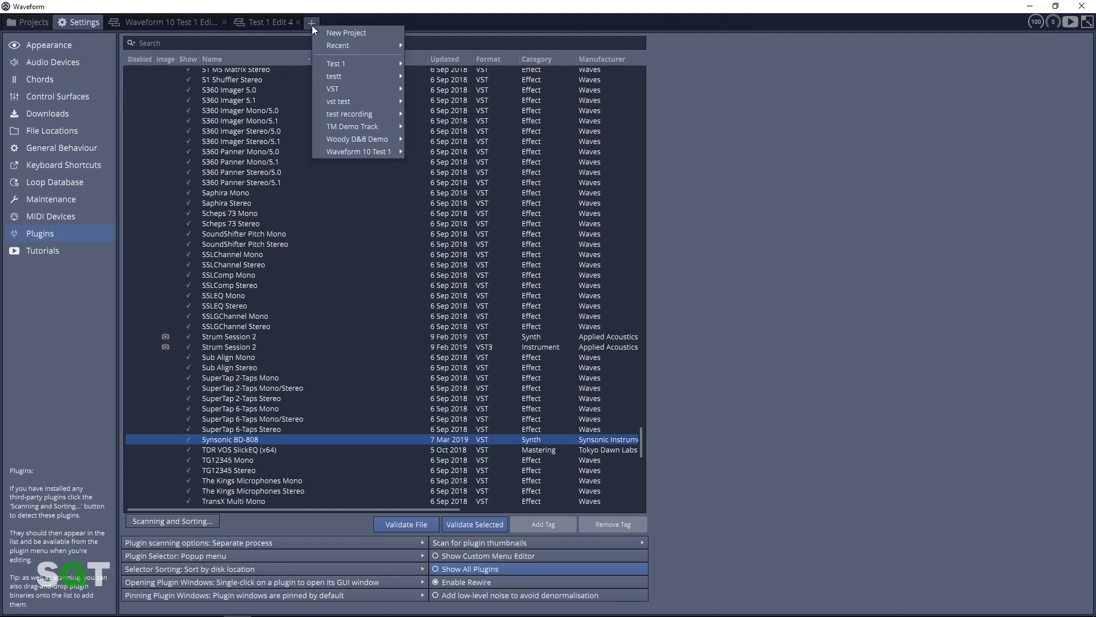
{"action": "left_click", "coordinate": [355, 32]}
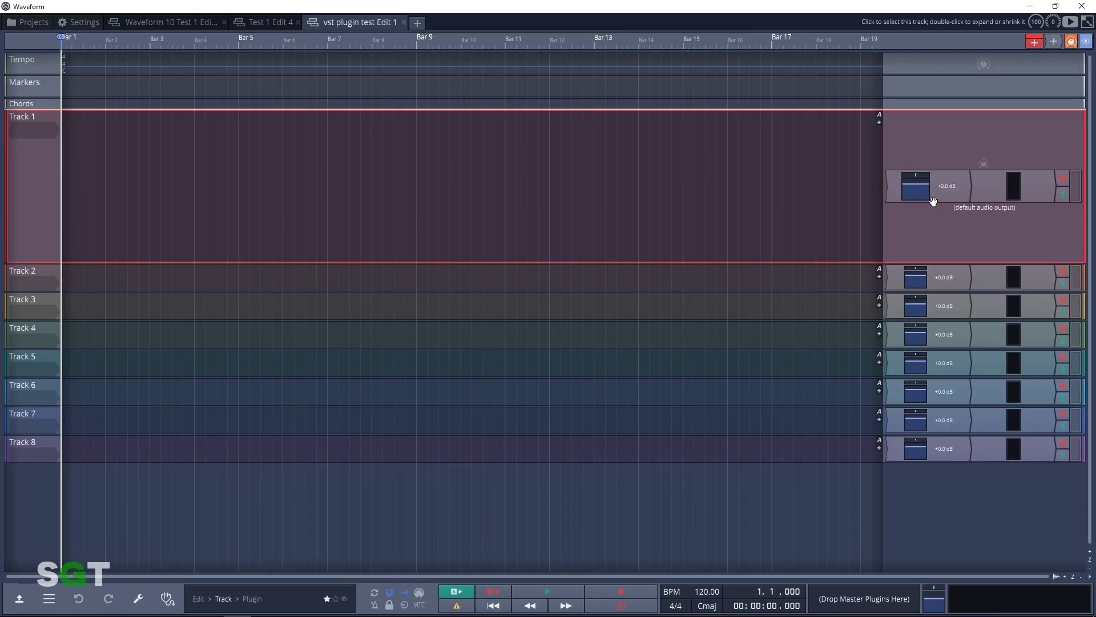
{"action": "right_click", "coordinate": [896, 190]}
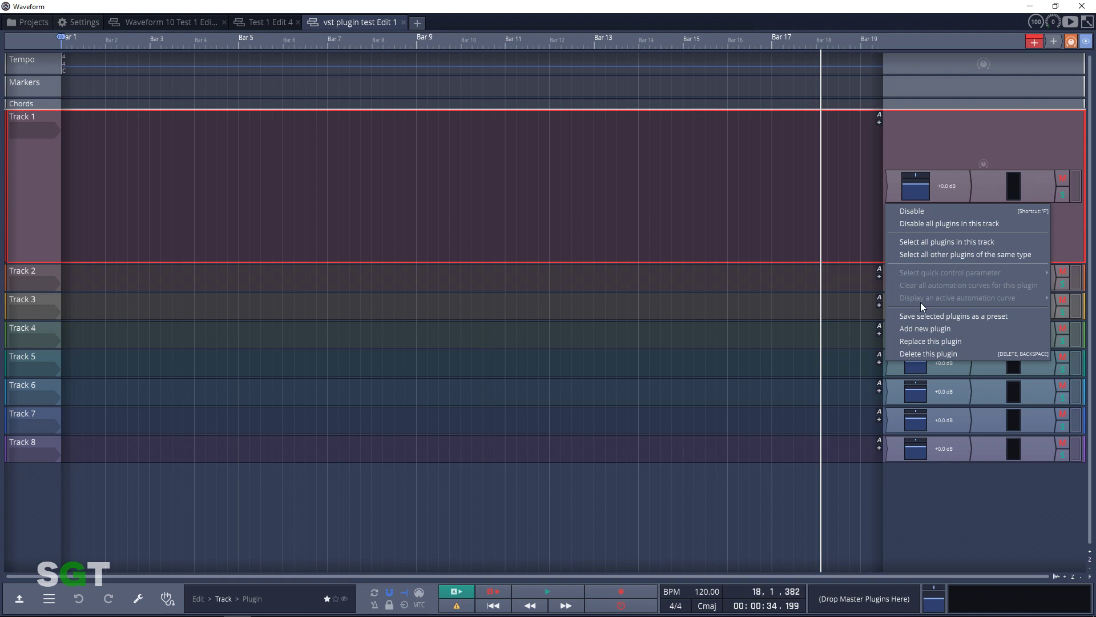
{"action": "left_click", "coordinate": [926, 329]}
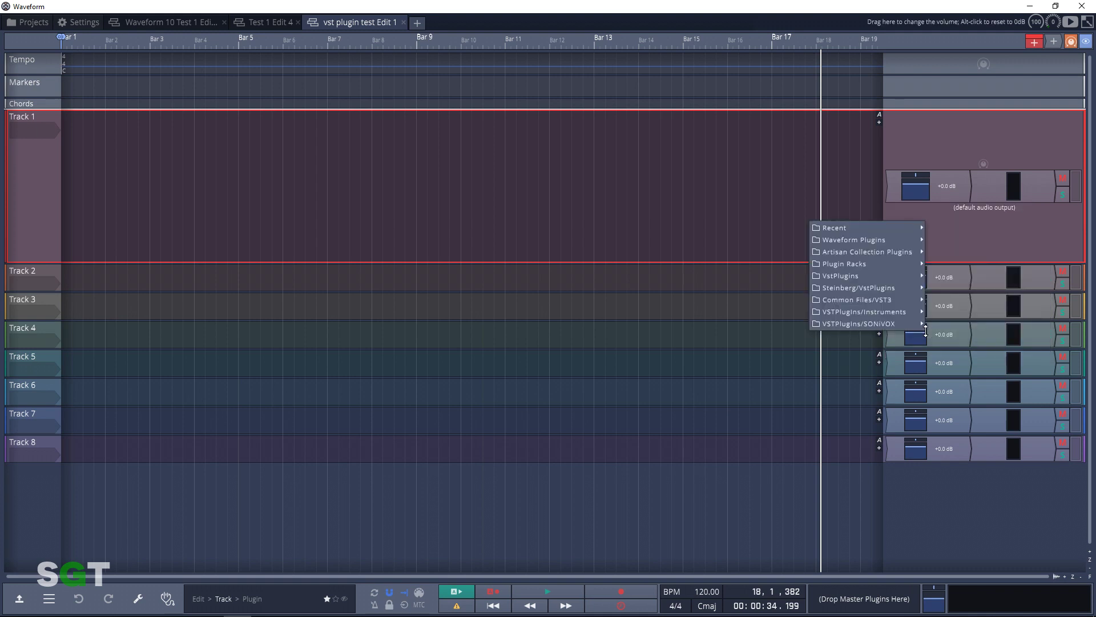
{"action": "mouse_move", "coordinate": [841, 289]}
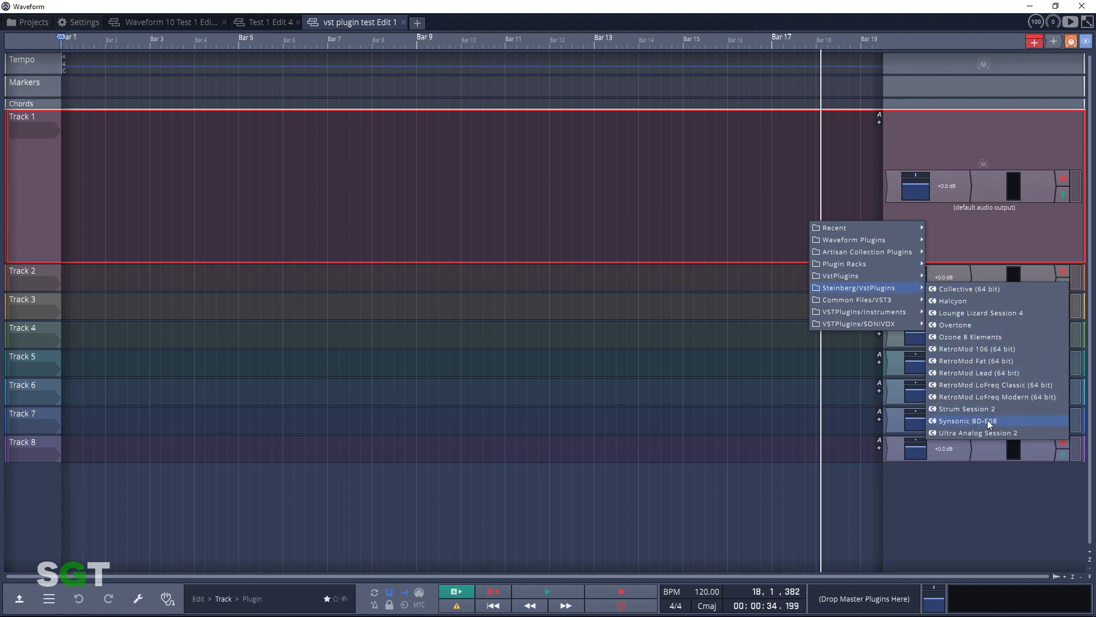
{"action": "left_click", "coordinate": [968, 421]}
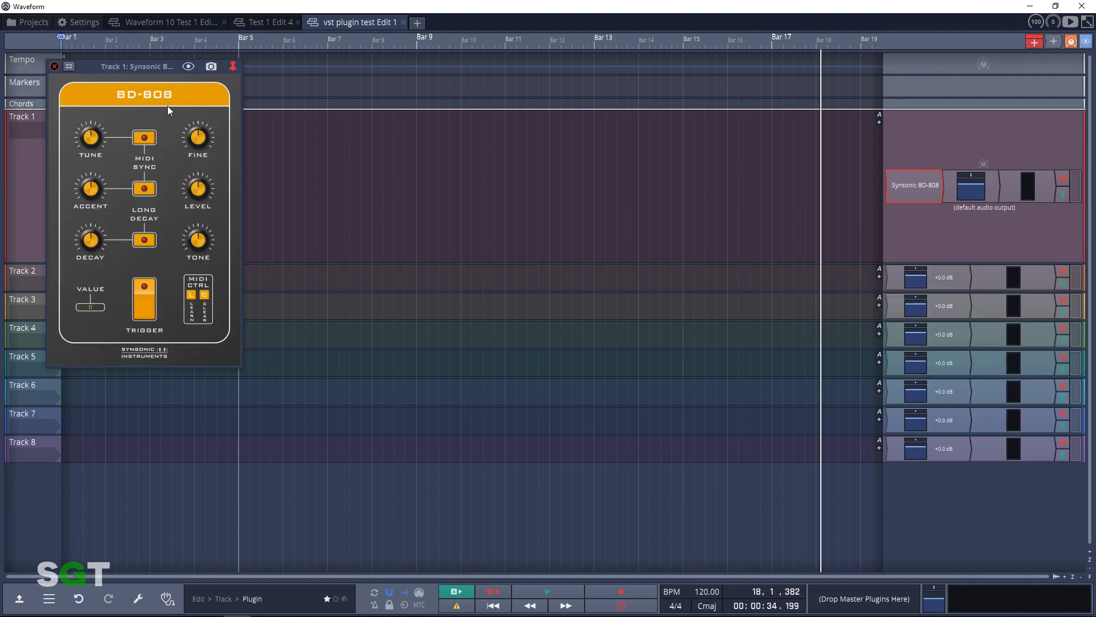
Move the BD-808 window to the centre and drag a new clip area onto Track 1 at bar 1.
{"action": "left_click_drag", "start_coordinate": [142, 73], "coordinate": [643, 101]}
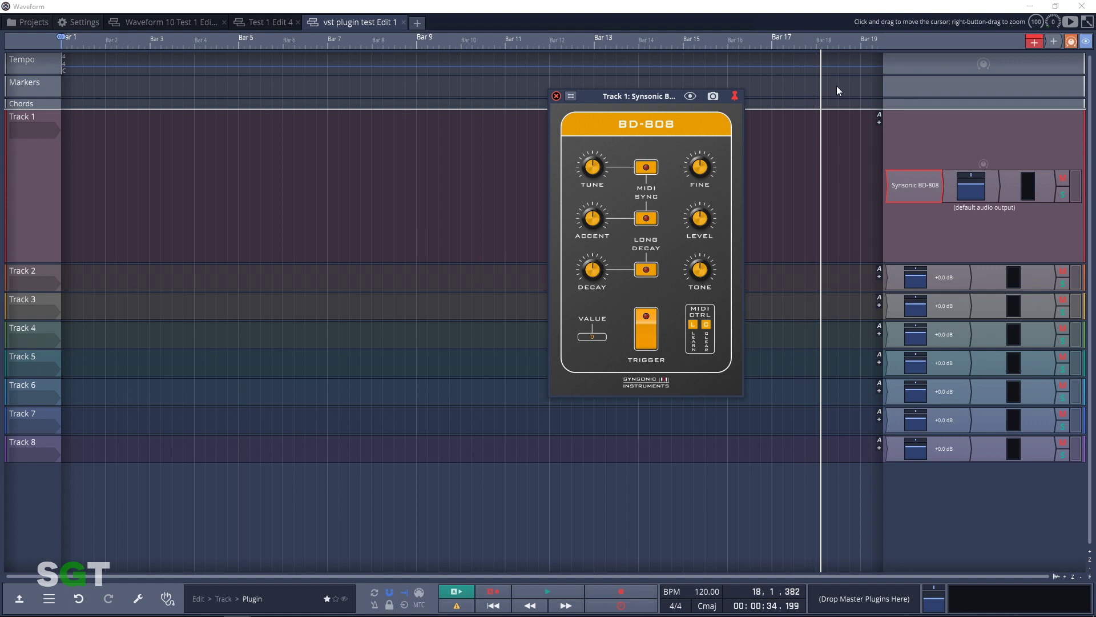
{"action": "mouse_move", "coordinate": [1034, 42]}
{"action": "left_mouse_down"}
{"action": "mouse_move", "coordinate": [771, 104]}
{"action": "mouse_move", "coordinate": [118, 205]}
{"action": "mouse_move", "coordinate": [54, 200]}
{"action": "mouse_move", "coordinate": [86, 203]}
{"action": "left_mouse_up"}
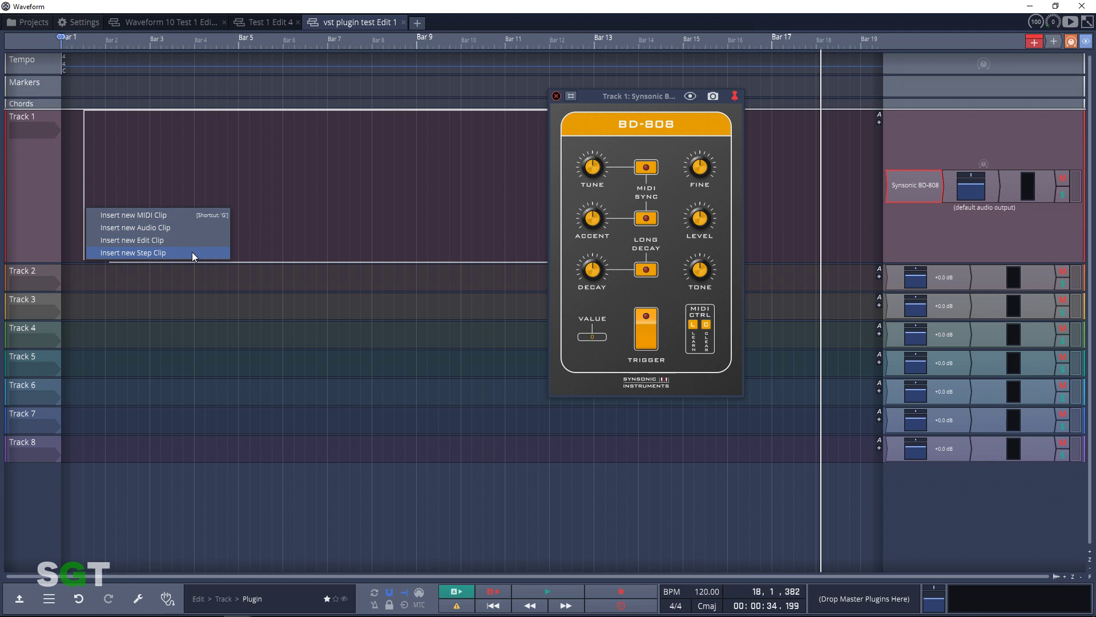
Insert a new MIDI clip on Track 1 and draw kick notes on every beat of C5.
{"action": "left_click", "coordinate": [179, 216]}
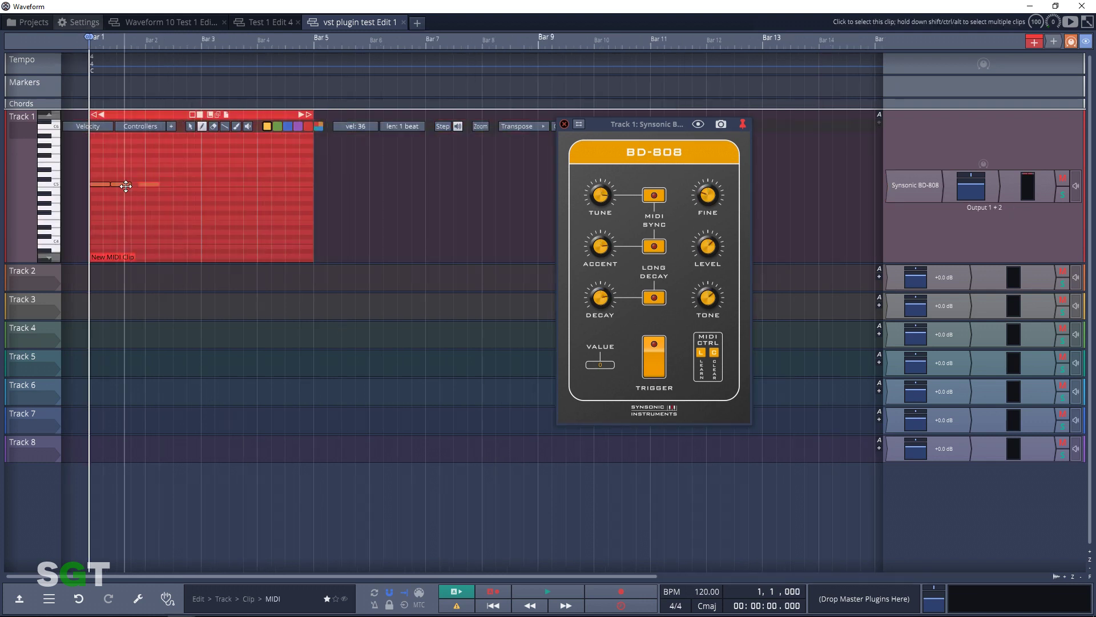
{"action": "left_click_drag", "start_coordinate": [132, 187], "coordinate": [156, 183]}
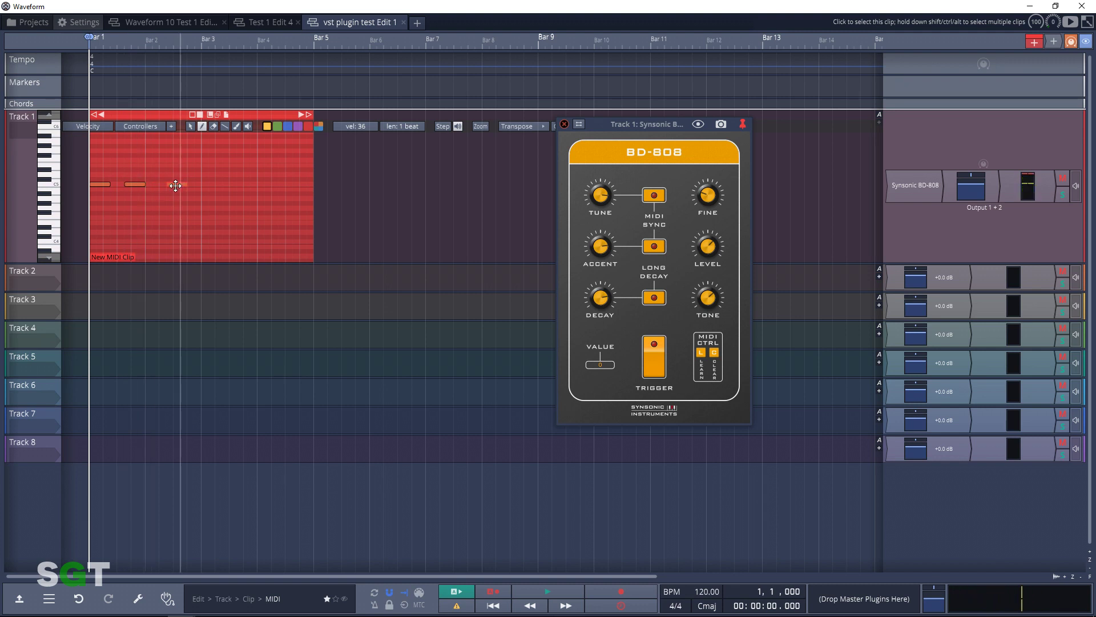
{"action": "left_click", "coordinate": [98, 184]}
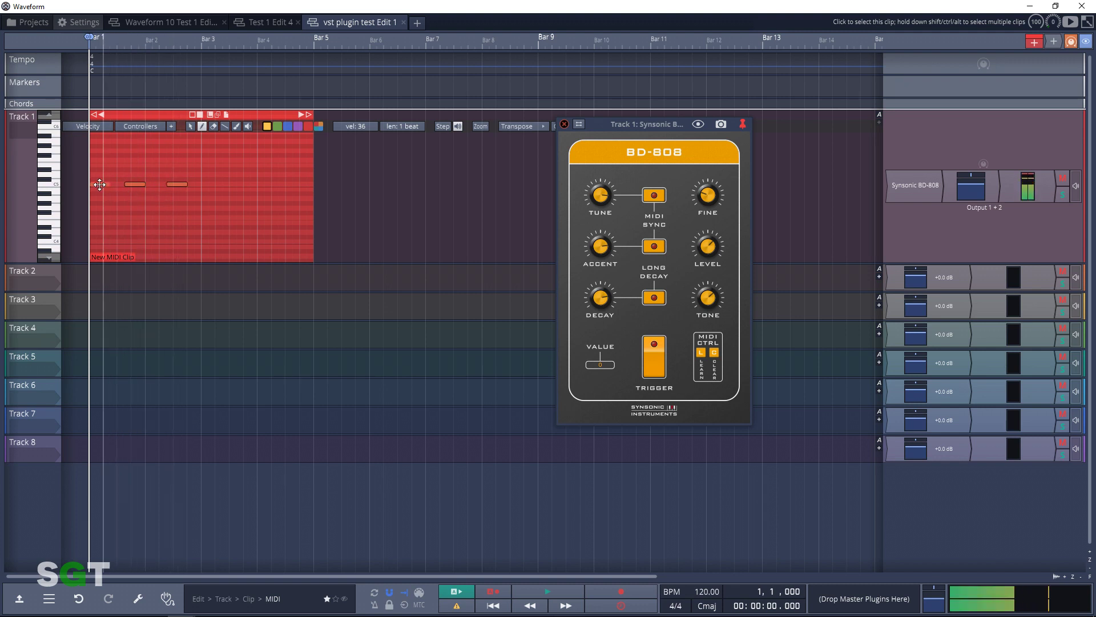
{"action": "left_click", "coordinate": [135, 185]}
{"action": "mouse_move", "coordinate": [135, 185]}
{"action": "left_mouse_down"}
{"action": "mouse_move", "coordinate": [186, 188]}
{"action": "mouse_move", "coordinate": [295, 242]}
{"action": "left_mouse_up"}
Play the kick pattern and stop it, then select the BD-808 plugin on Track 1.
{"action": "key", "text": "space"}
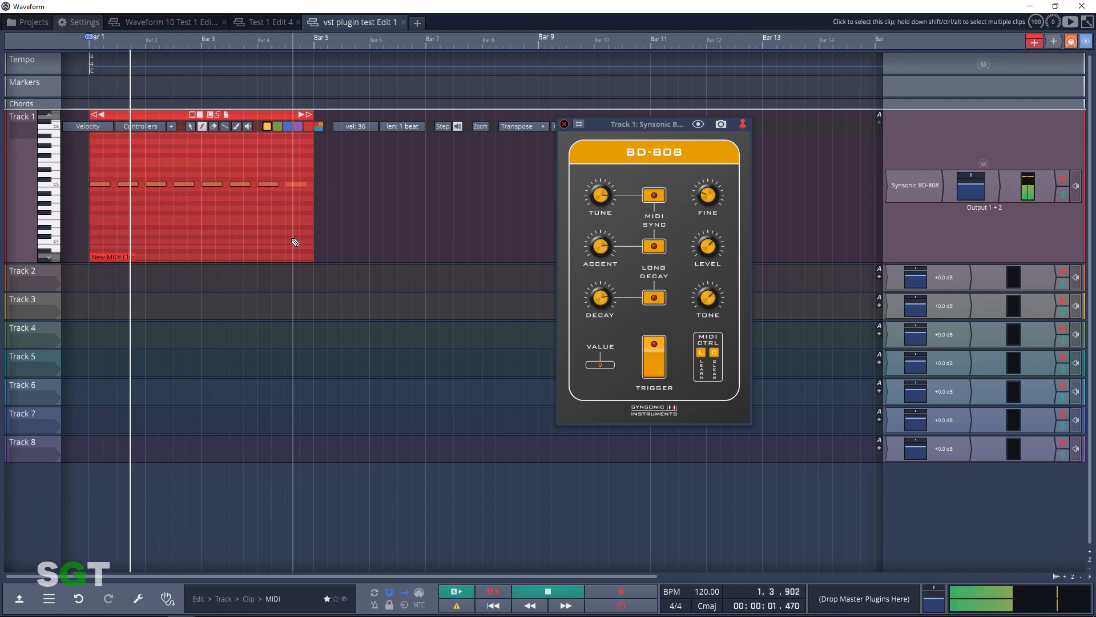
{"action": "key", "text": "space"}
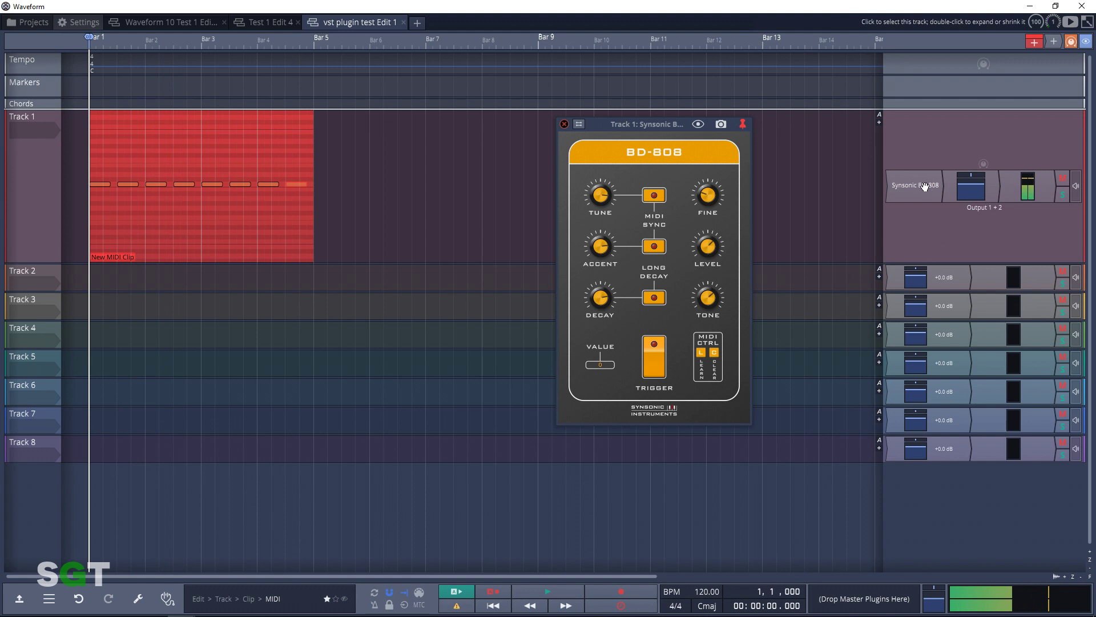
{"action": "left_click", "coordinate": [921, 185]}
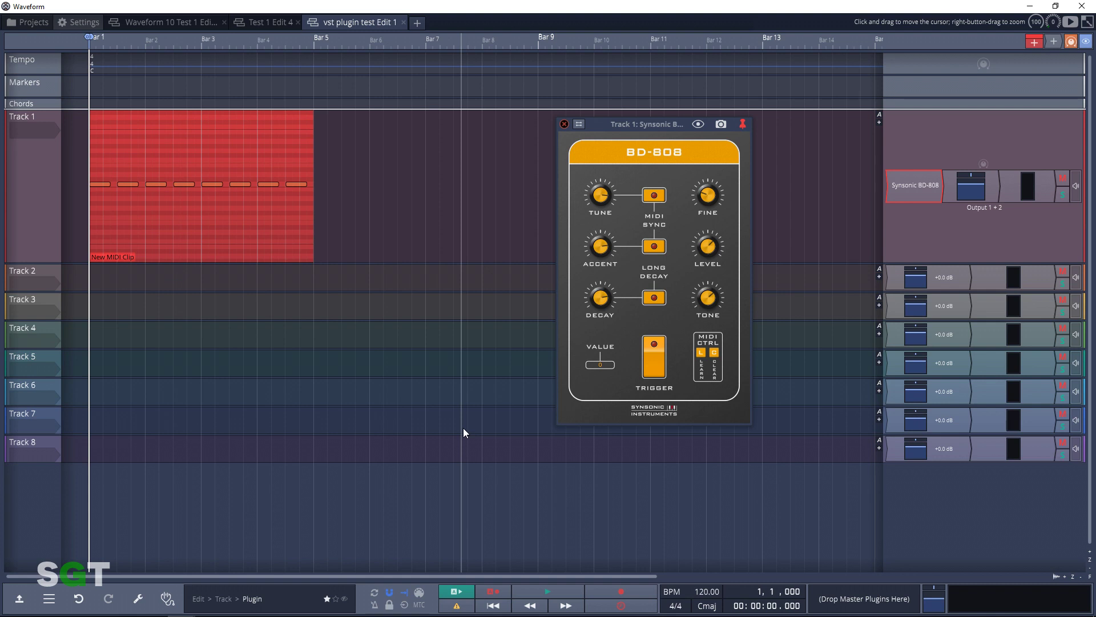
Add a Compressor/Limiter from Waveform Plugins to Track 1, placed after Synsonic BD-808.
{"action": "right_click", "coordinate": [905, 184]}
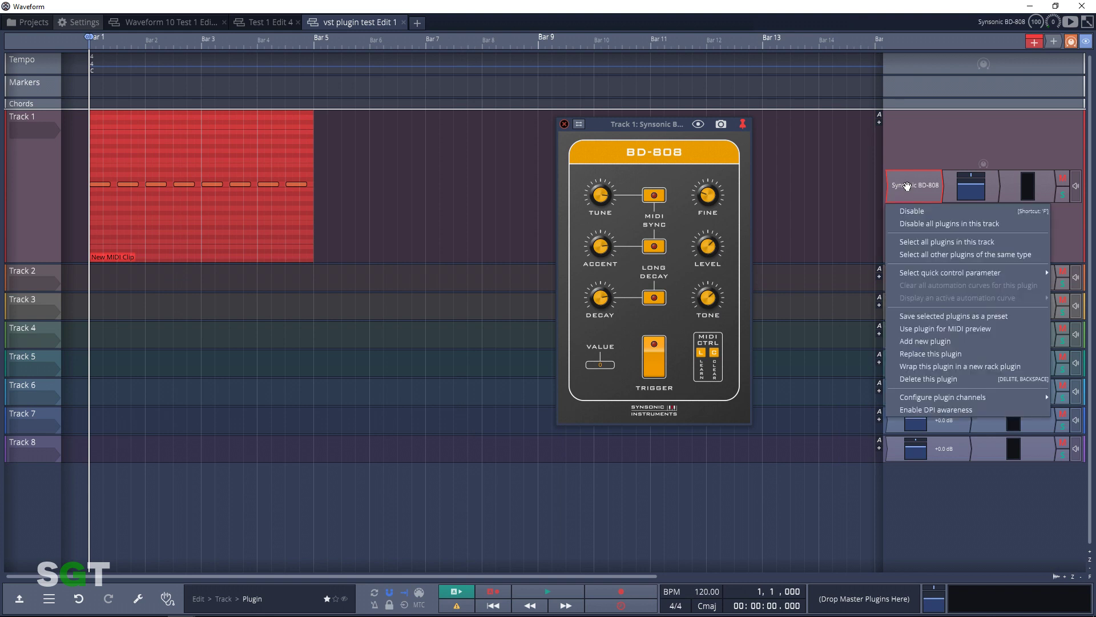
{"action": "left_click", "coordinate": [947, 341]}
{"action": "mouse_move", "coordinate": [938, 257]}
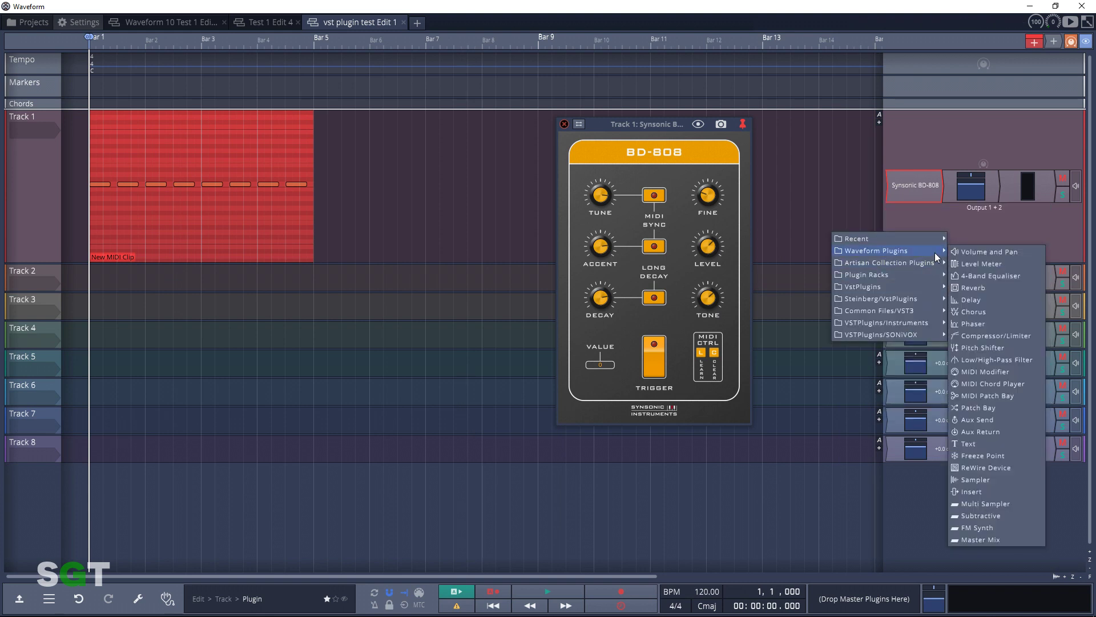
{"action": "left_click", "coordinate": [999, 336]}
{"action": "left_click_drag", "start_coordinate": [907, 197], "coordinate": [964, 196]}
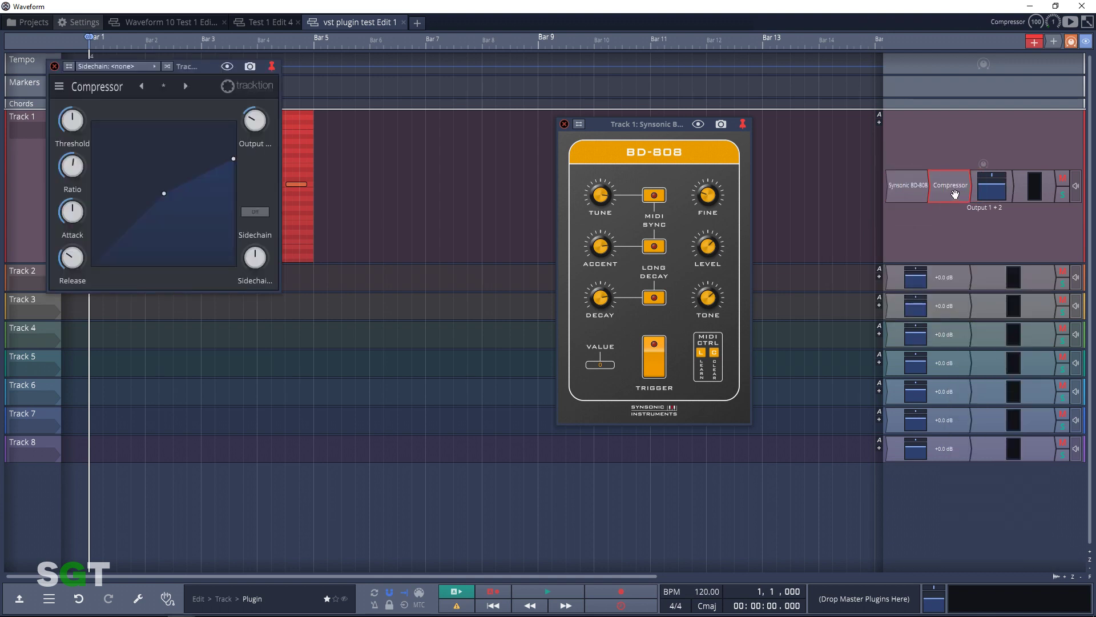
Apply a Tracktion compressor preset and, during playback, set the threshold to -2.49 dB.
{"action": "left_click", "coordinate": [176, 86]}
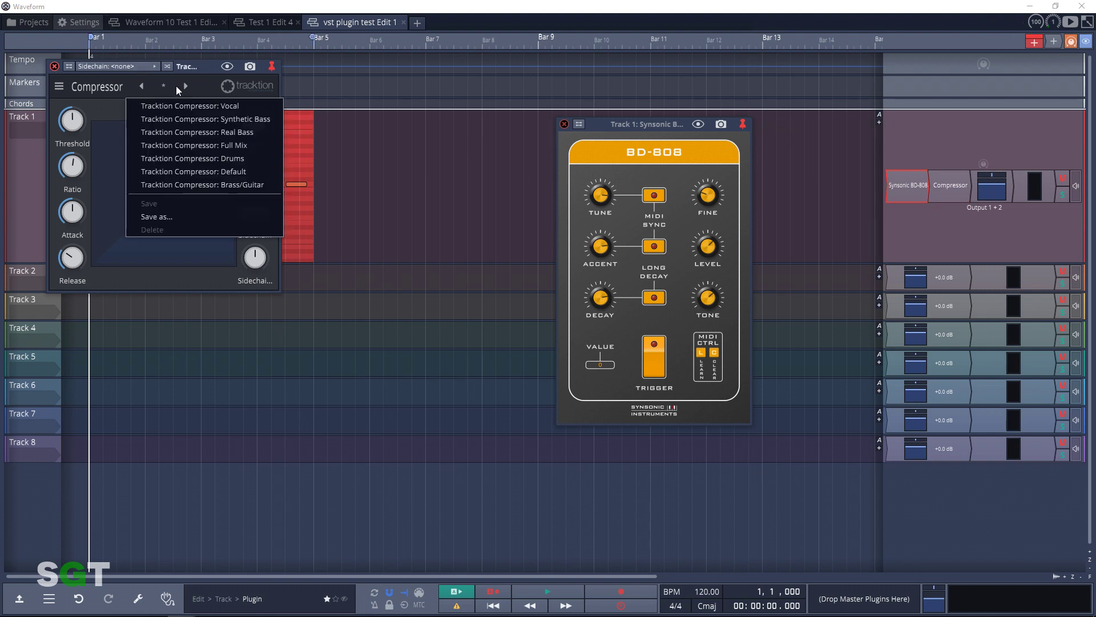
{"action": "left_click", "coordinate": [229, 158]}
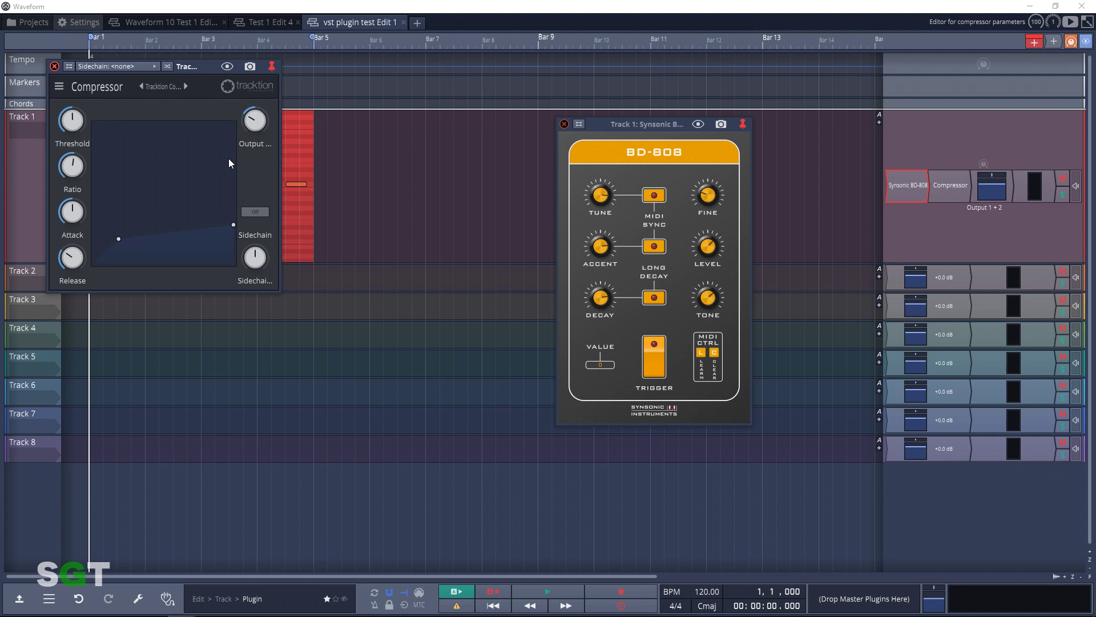
{"action": "key", "text": "space"}
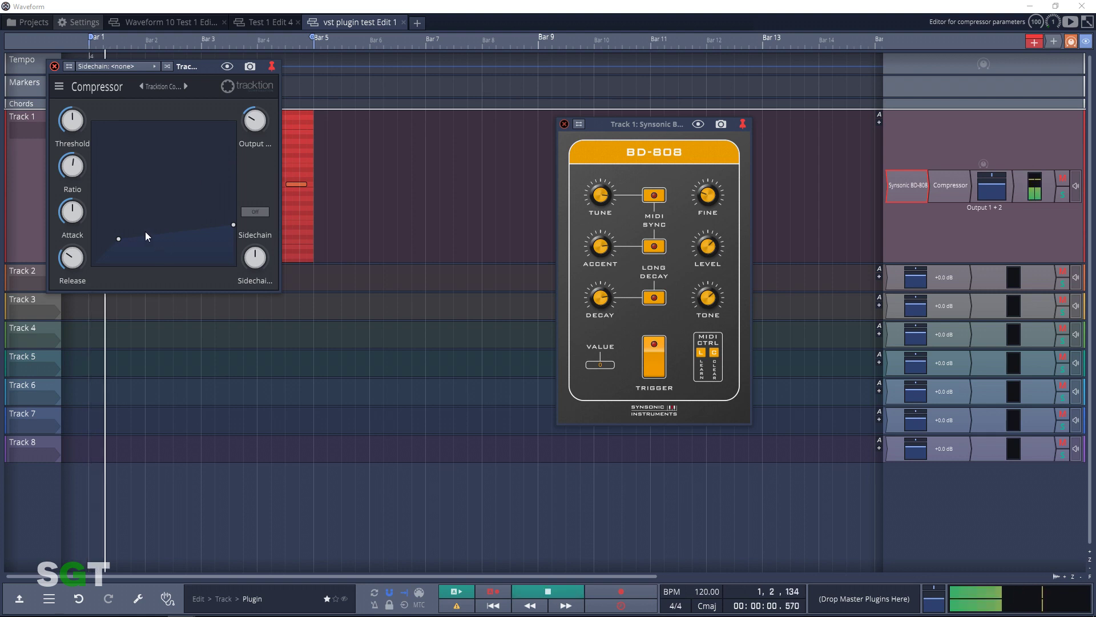
{"action": "left_click_drag", "start_coordinate": [71, 165], "coordinate": [80, 101]}
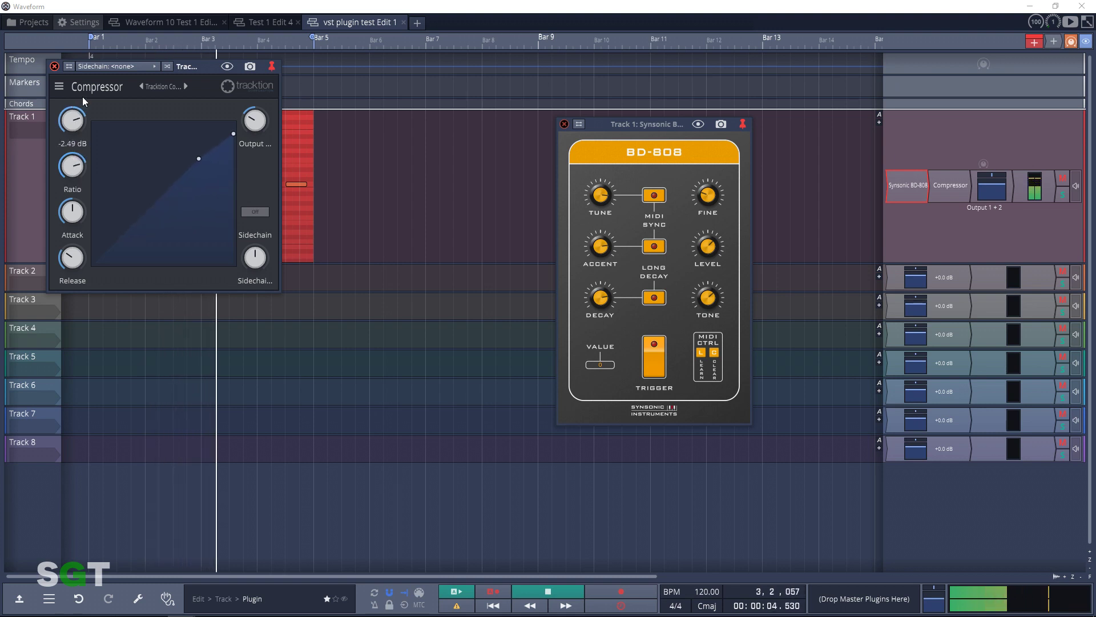